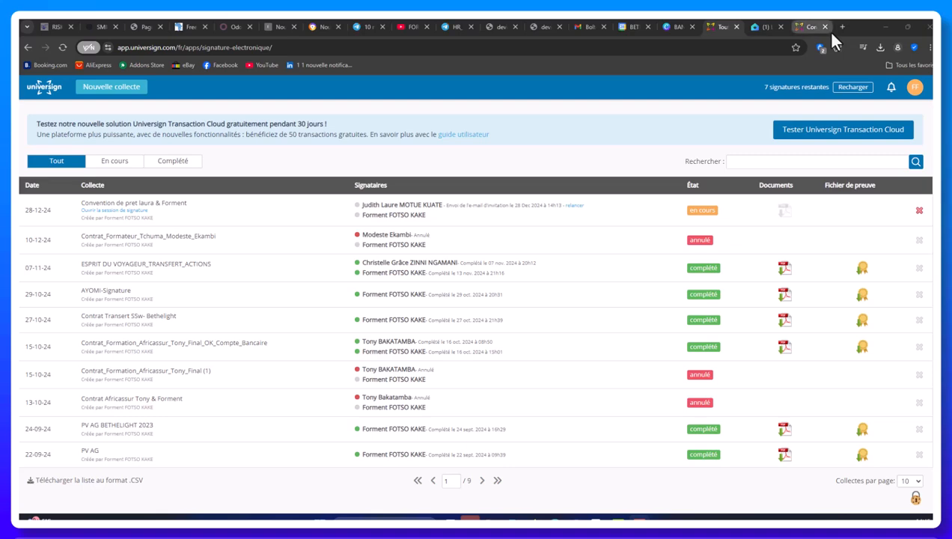
Create a new collection named 'Contrat Location Meuble' with TEST_SIGNATURE_CONTRAT.pdf attached
mouse_move(825, 31)
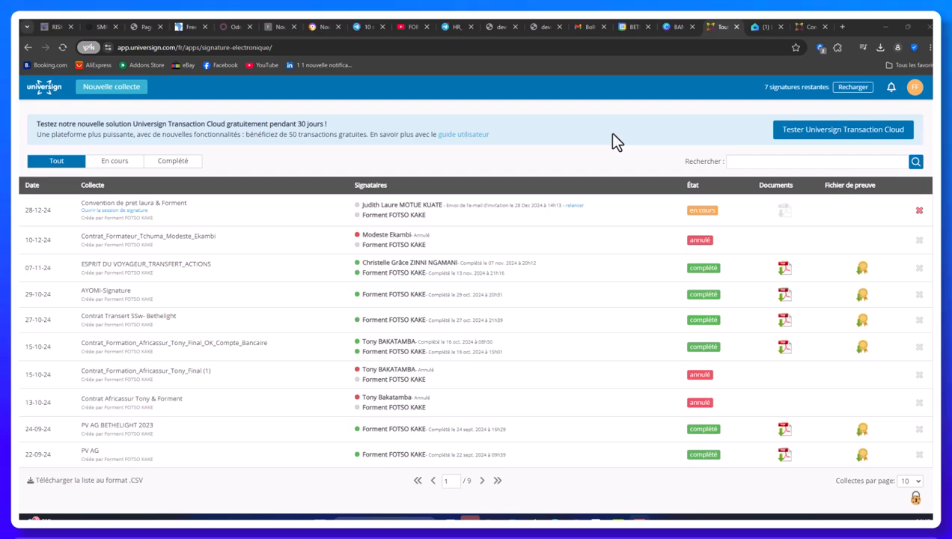
click(108, 91)
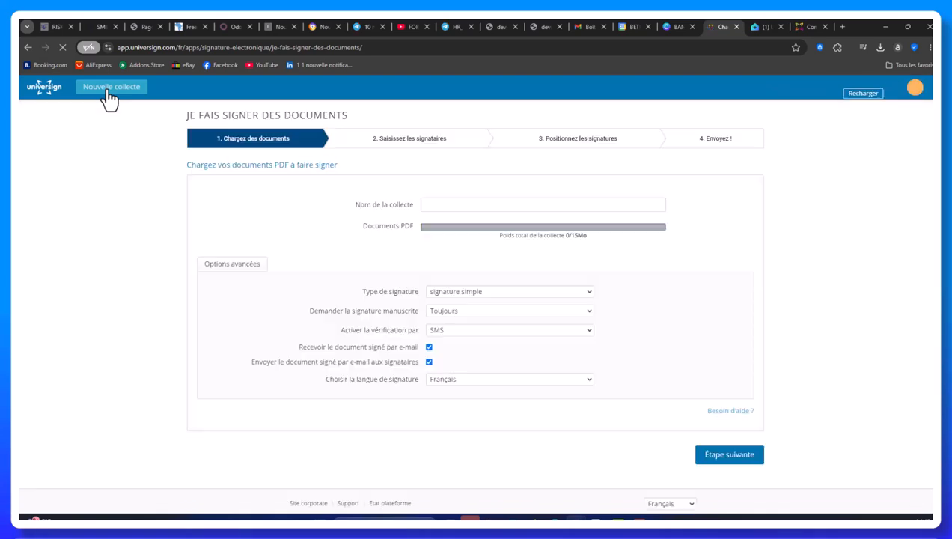
click(453, 205)
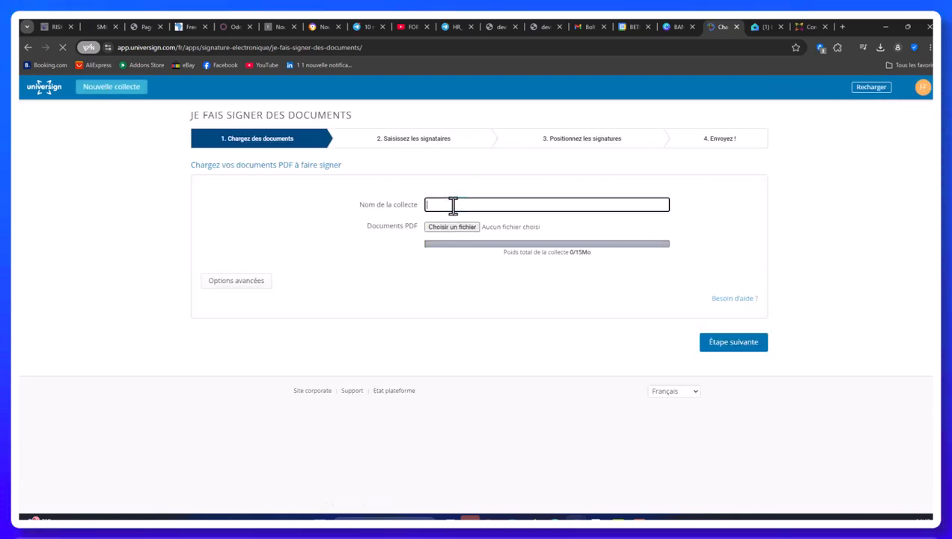
text(Cont)
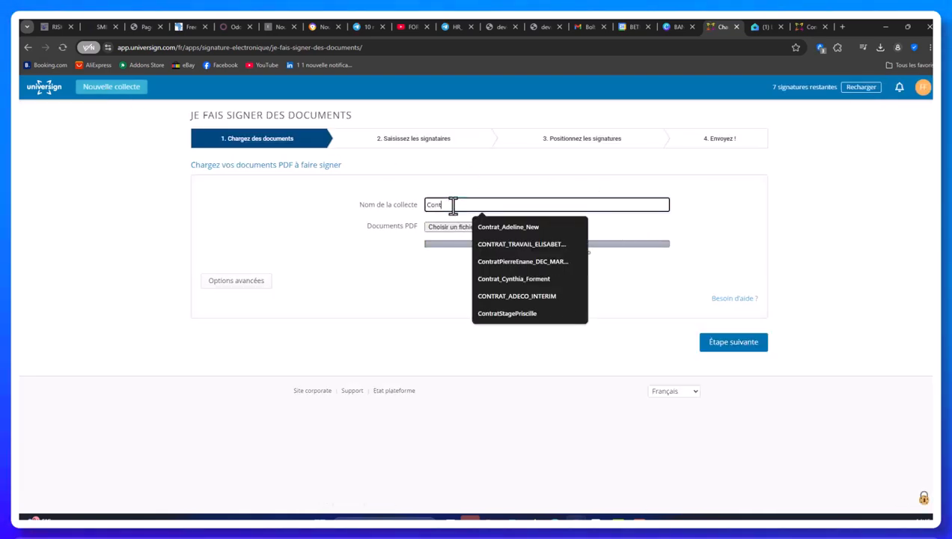
text(rat Cocat)
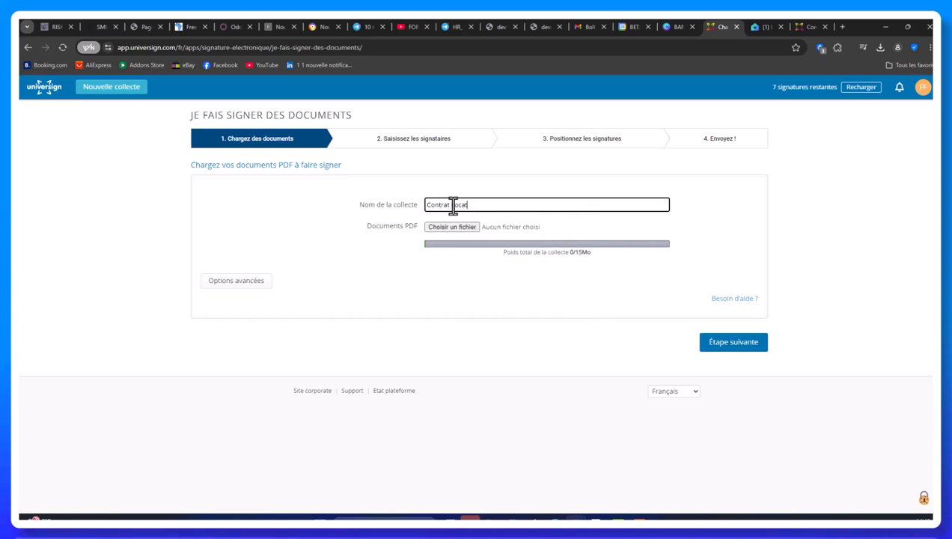
text(ion)
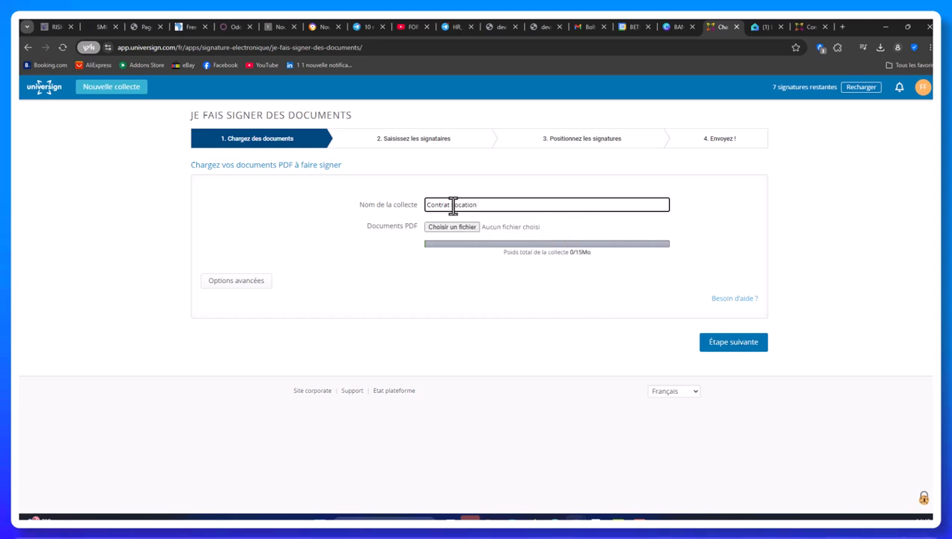
text( Meubl)
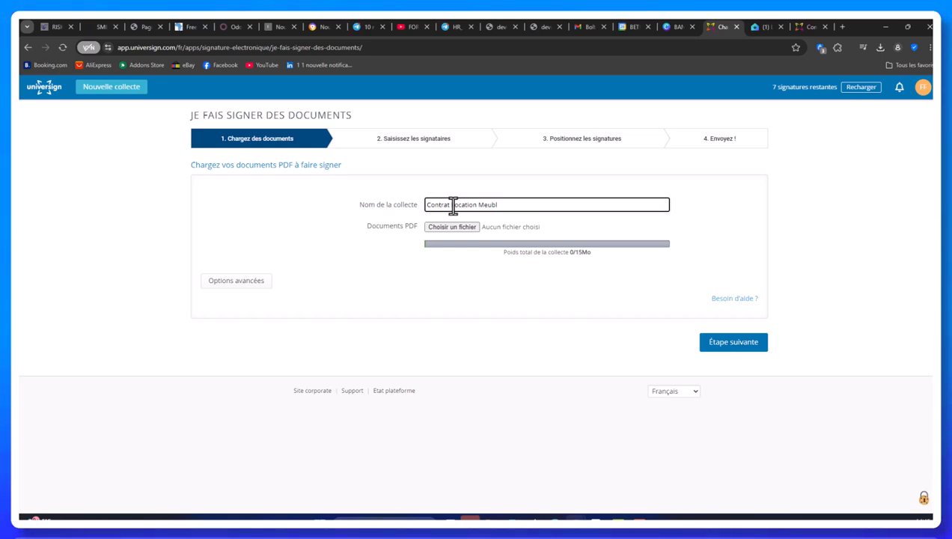
text(e)
click(439, 228)
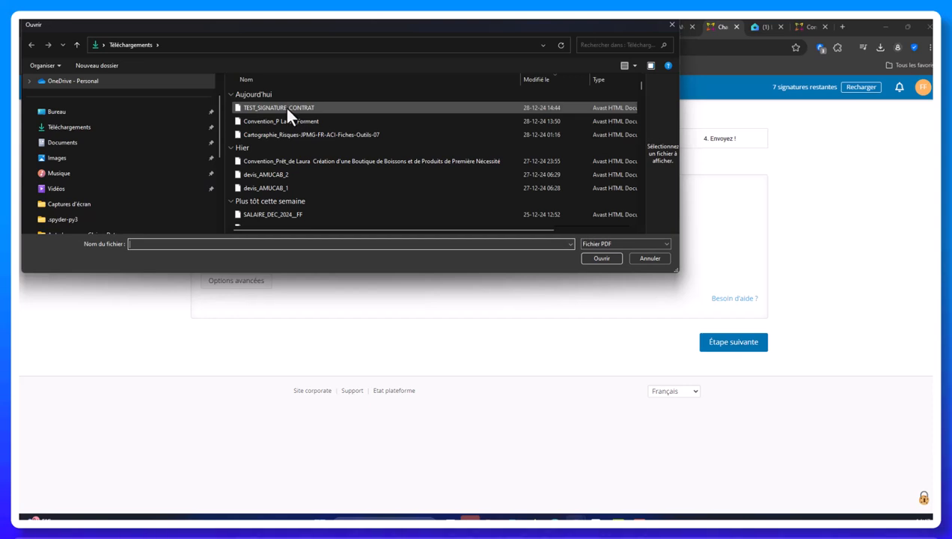
double_click(285, 107)
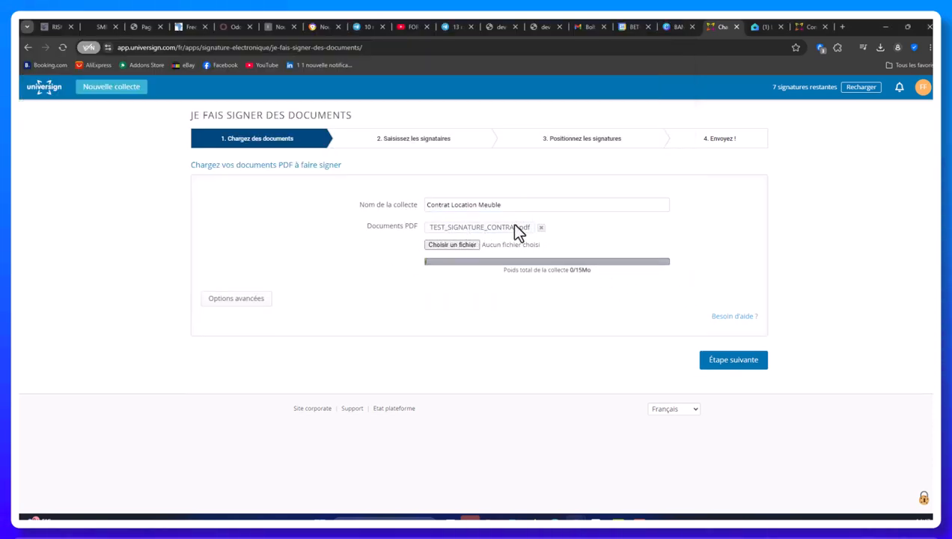
Enter the first signer's first name and surname, moving the surname into its own field
click(724, 362)
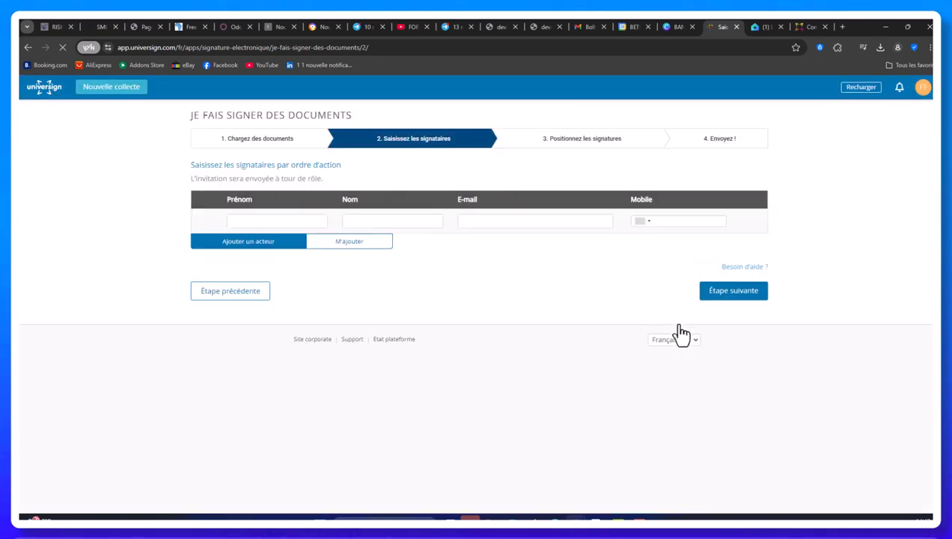
click(249, 219)
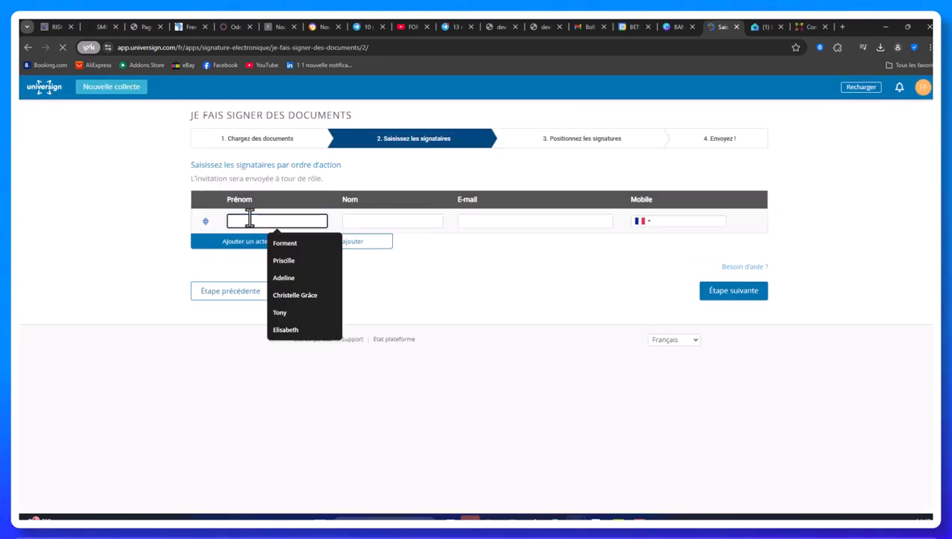
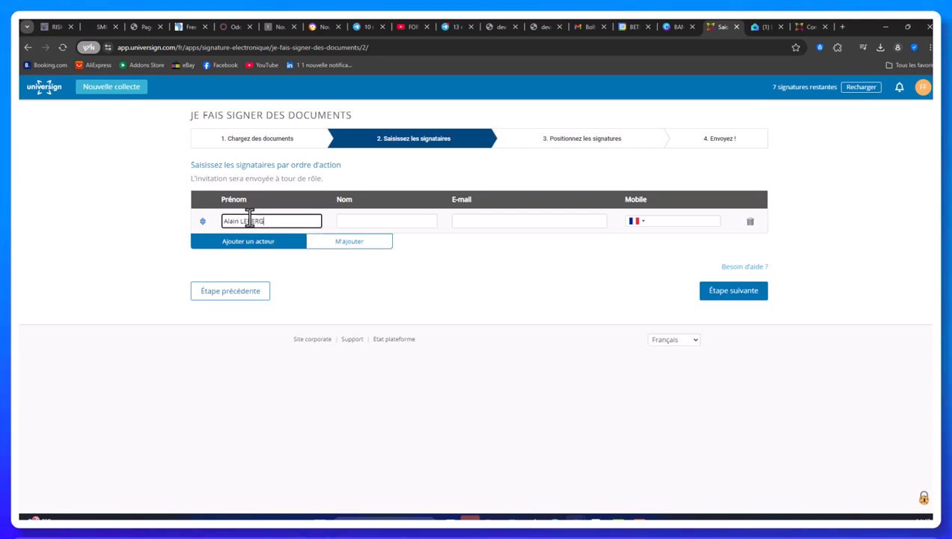
click(380, 220)
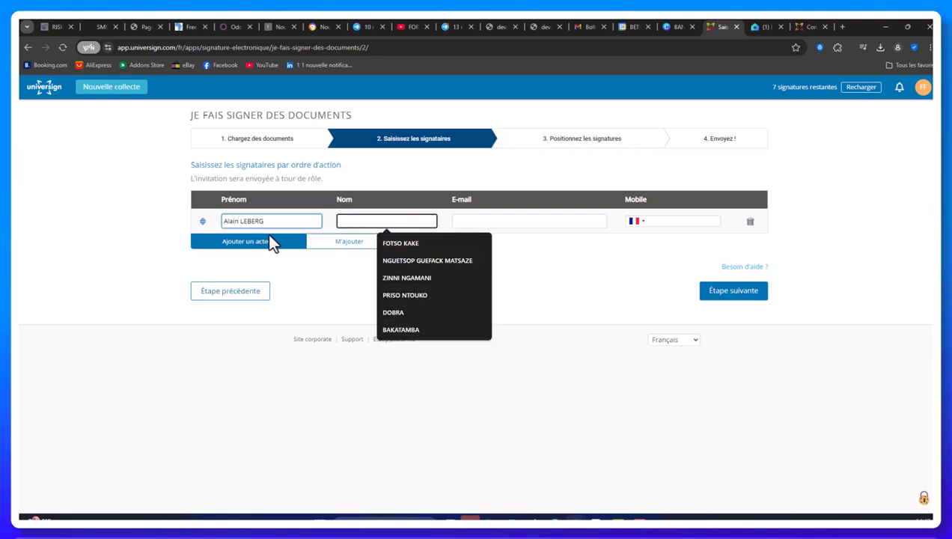
drag(265, 221, 241, 221)
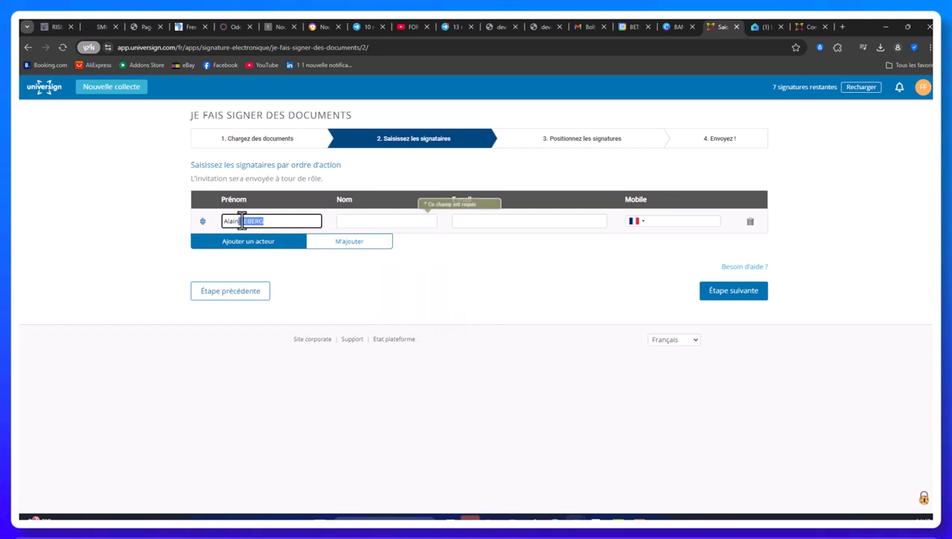
right_click(241, 220)
click(278, 252)
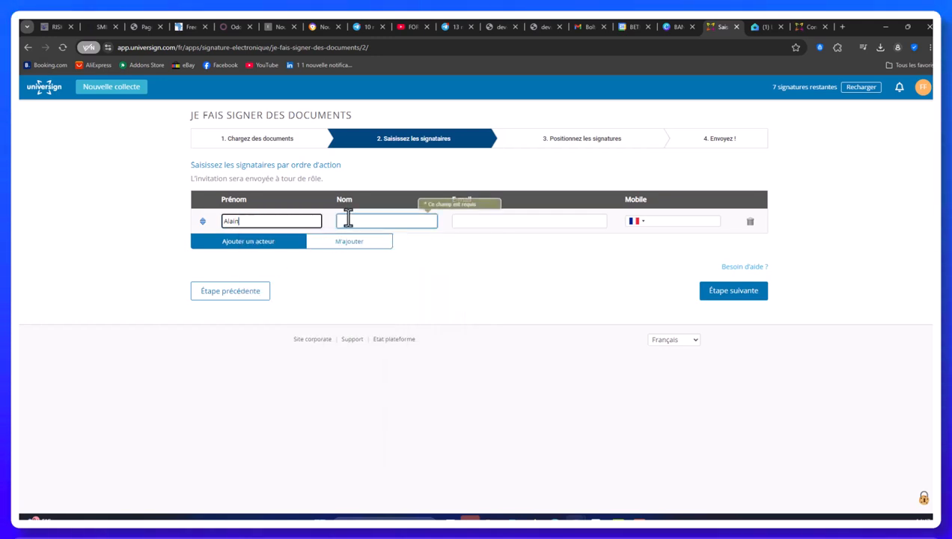
click(348, 220)
right_click(353, 218)
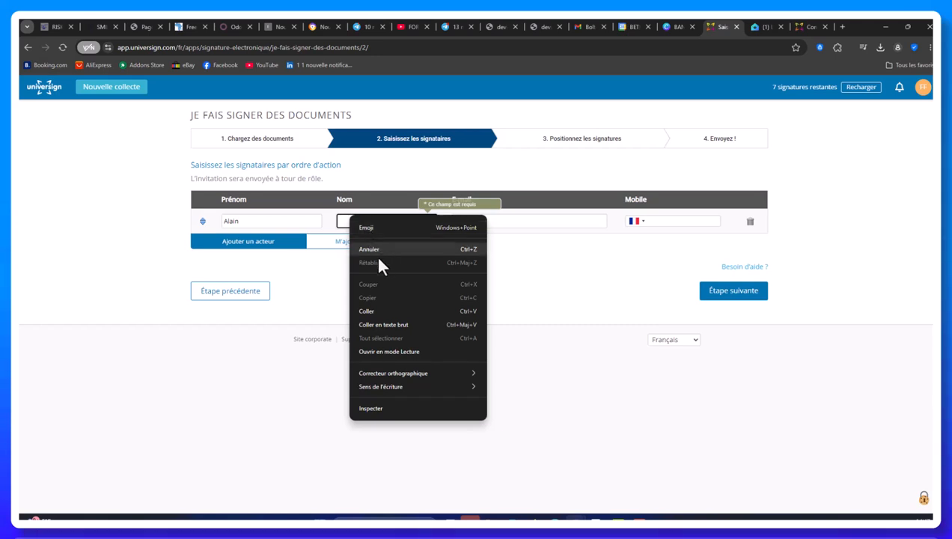
click(369, 311)
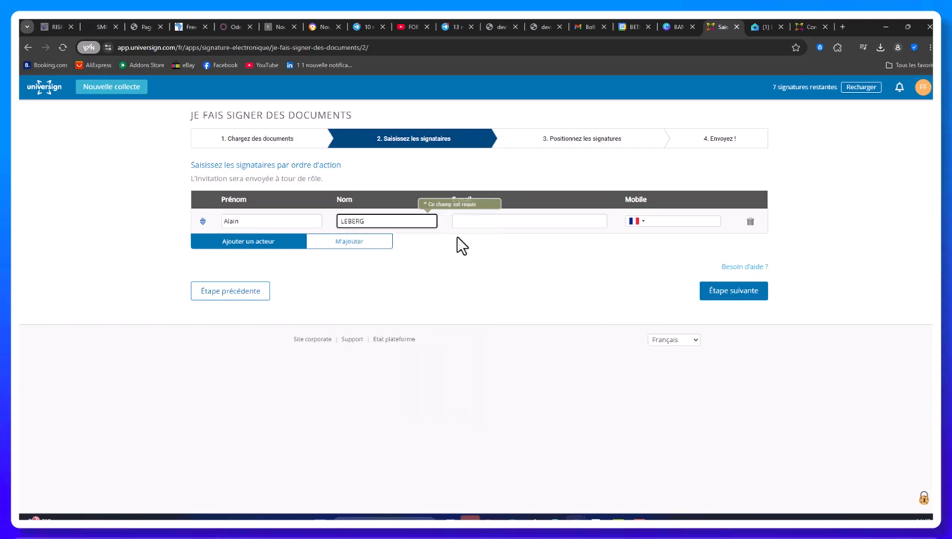
Fill in the first signer's e-mail address and Belgian mobile number
click(484, 222)
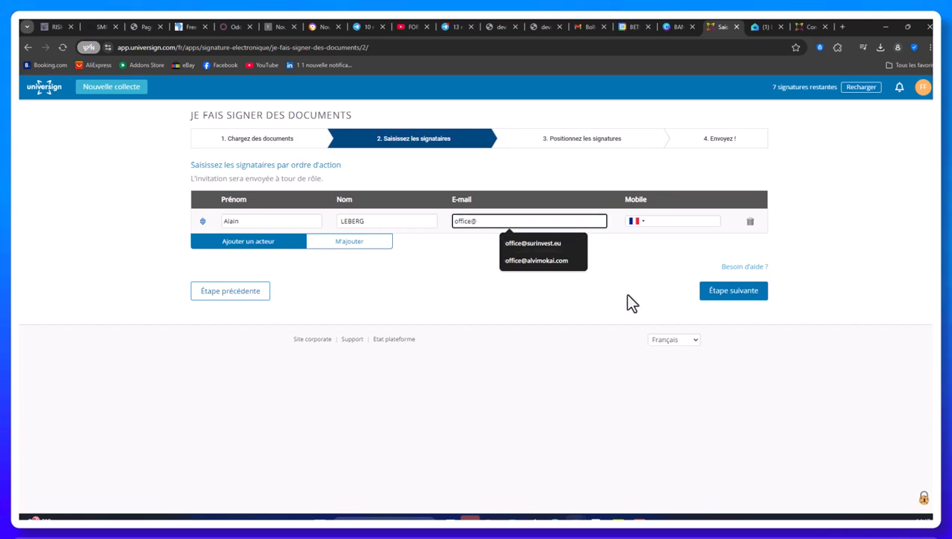
click(554, 261)
click(676, 221)
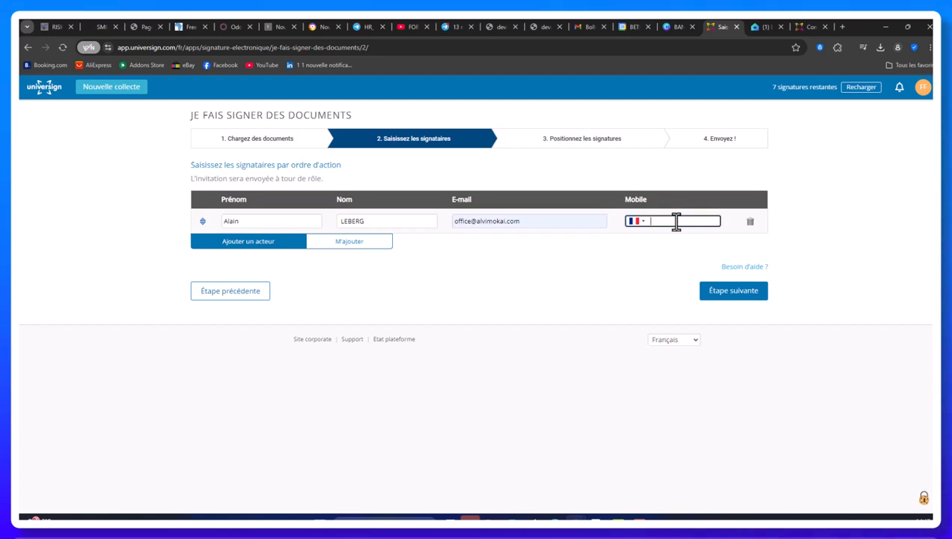
click(642, 223)
click(654, 221)
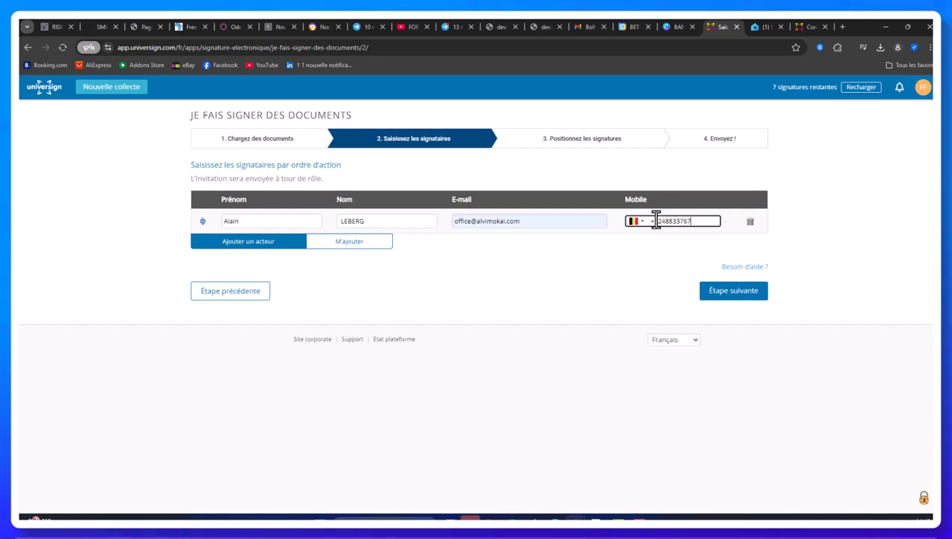
click(473, 252)
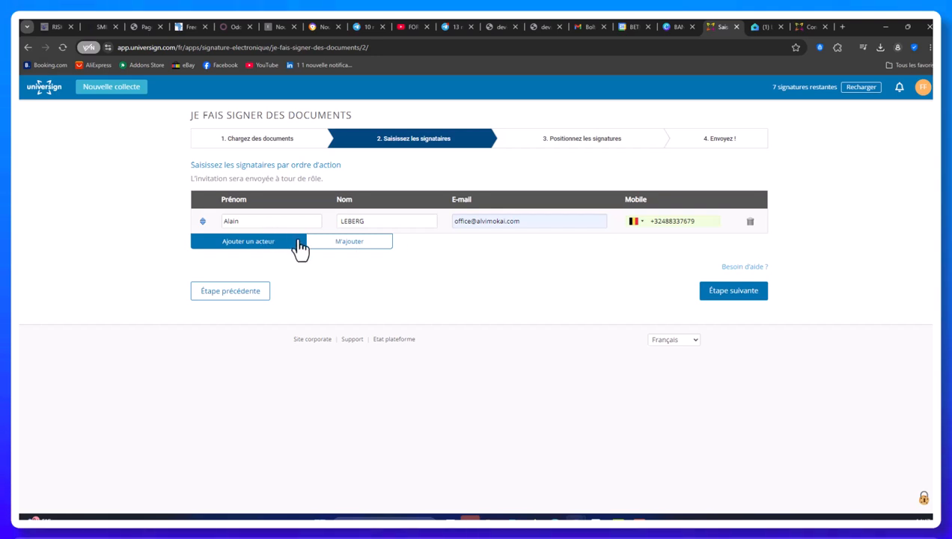
Add a second signer row with the signer's first name and surname
click(282, 247)
click(272, 246)
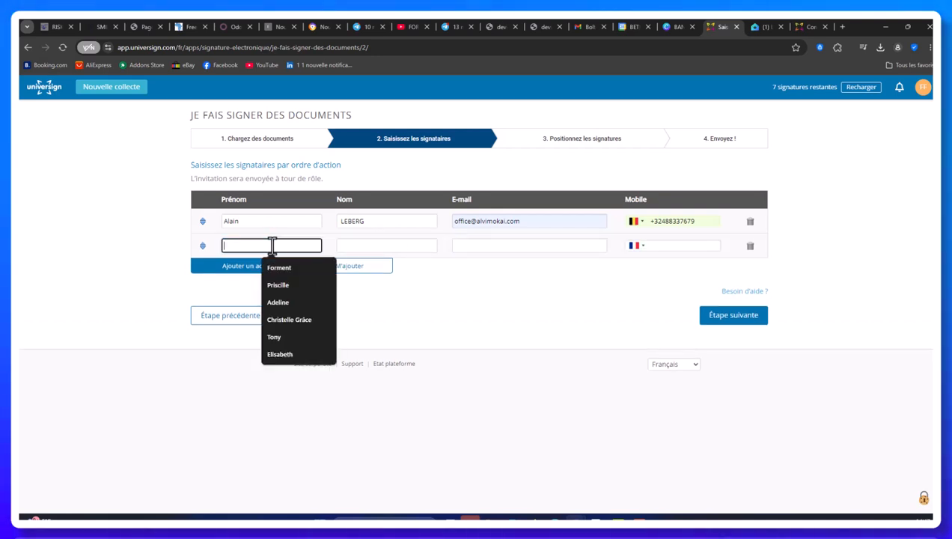
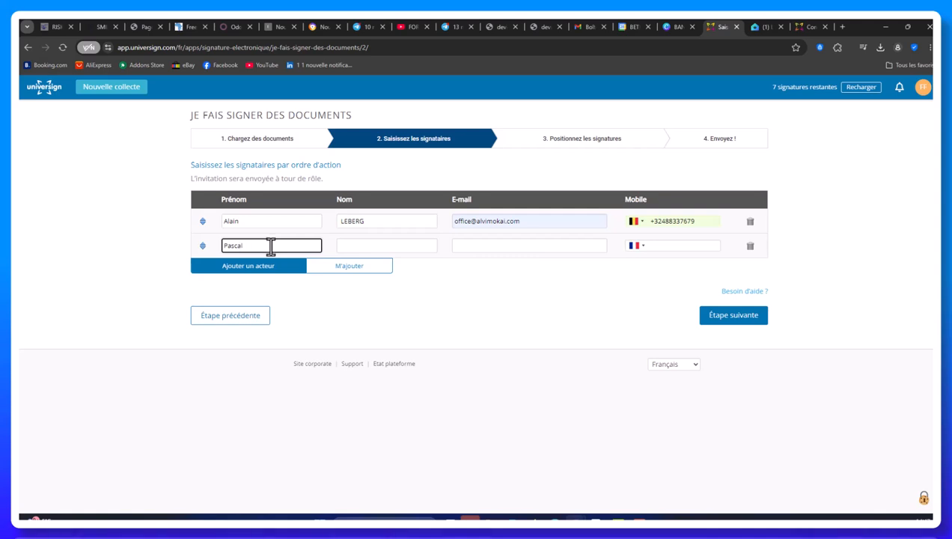
click(378, 246)
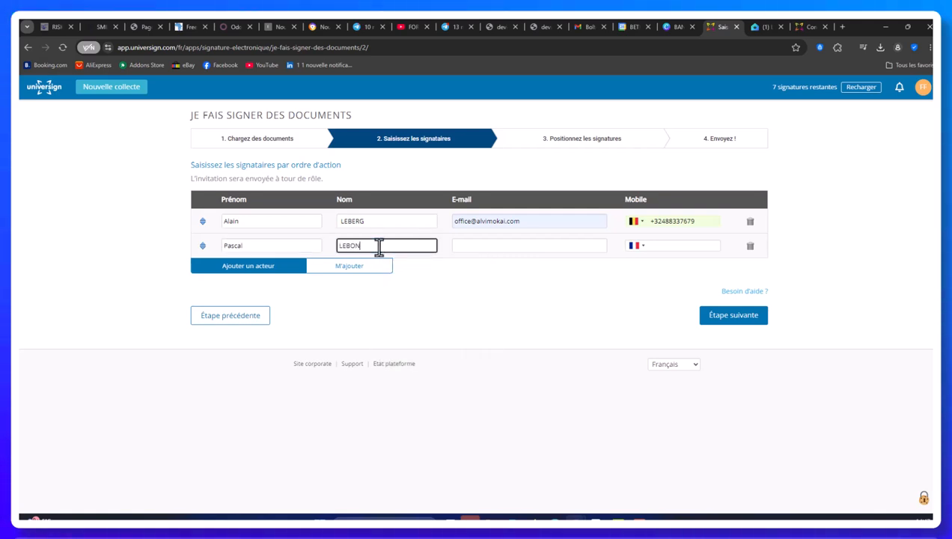
Enter the second signer's e-mail address and Belgian (+32) mobile number
click(484, 249)
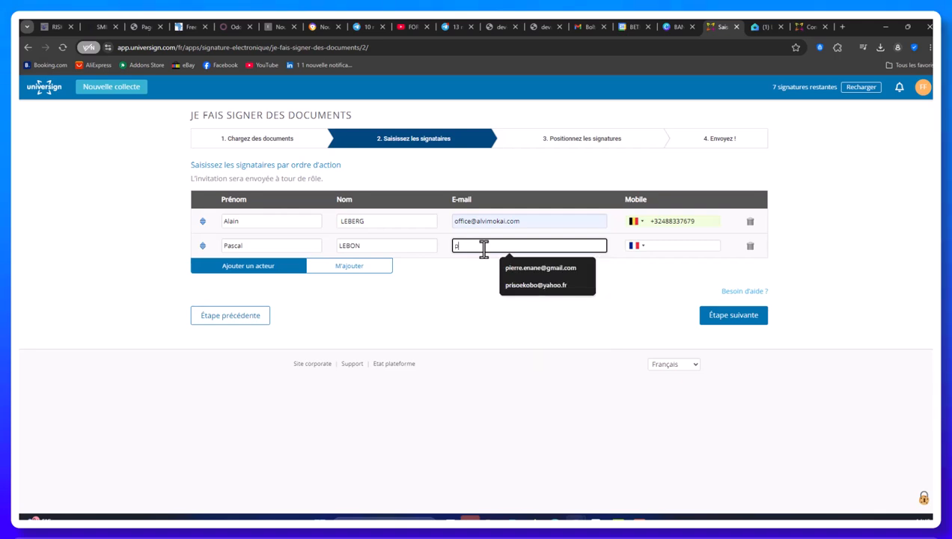
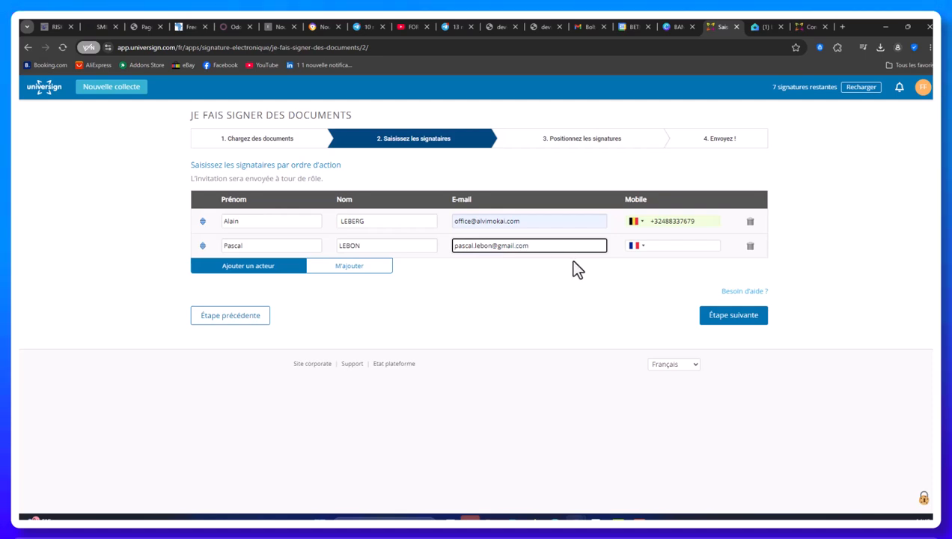
click(552, 278)
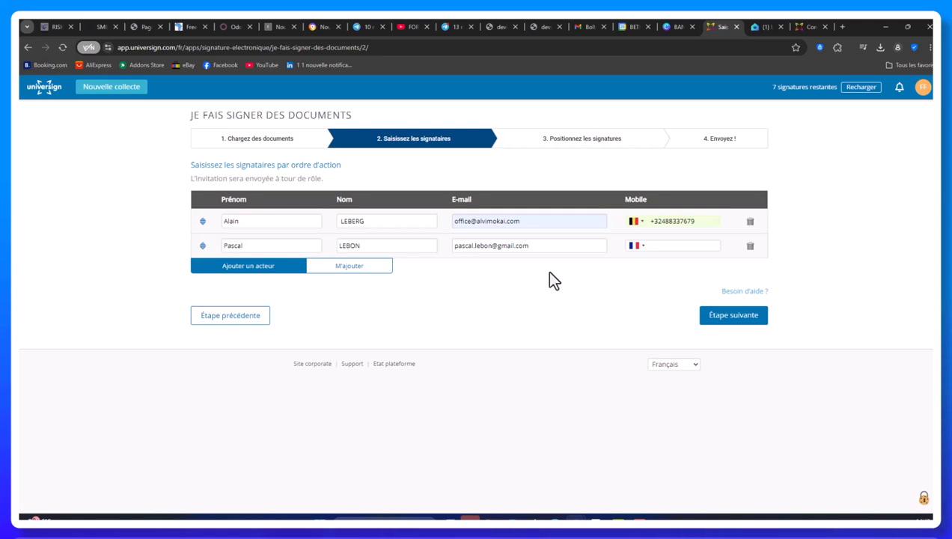
click(666, 245)
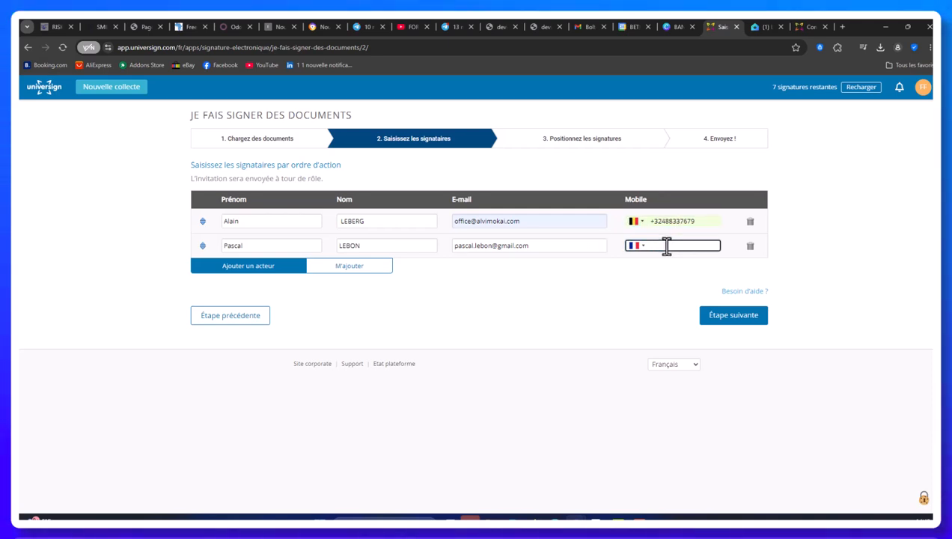
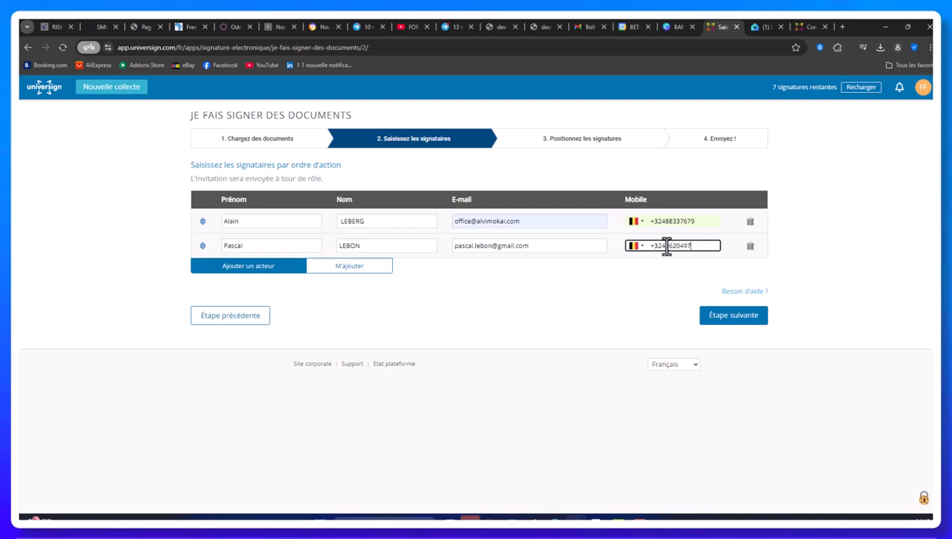
click(503, 312)
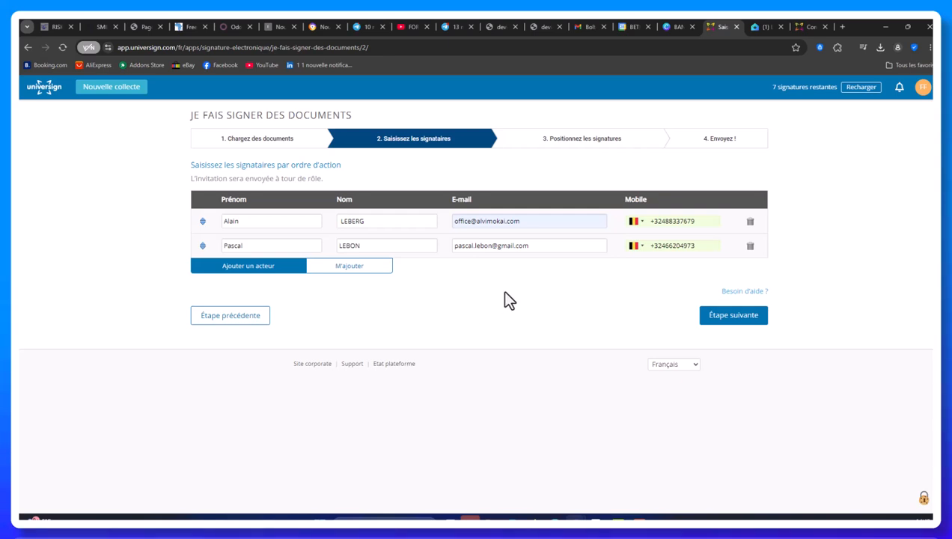
Advance to the signature-positioning step and scroll through the contract's first page
click(740, 322)
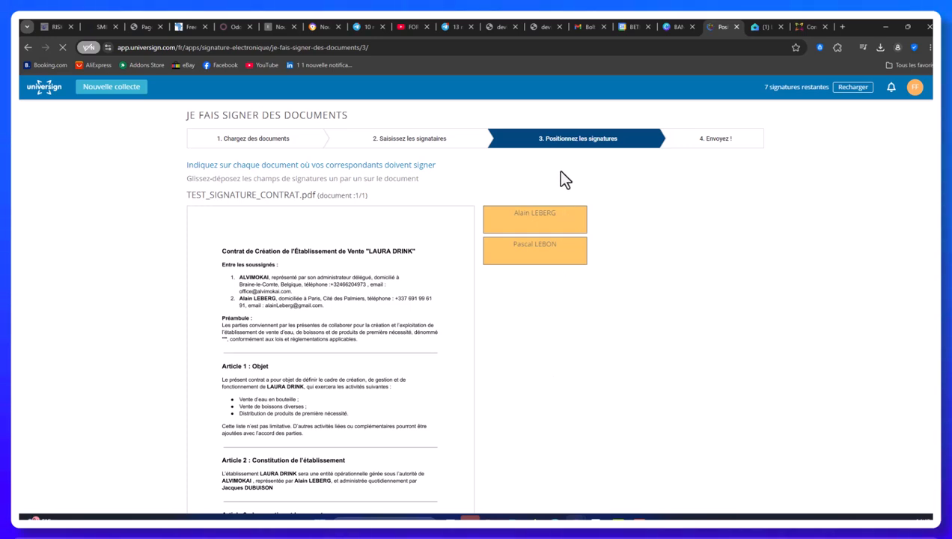
scroll(548, 262, down, 3)
scroll(546, 273, up, 2)
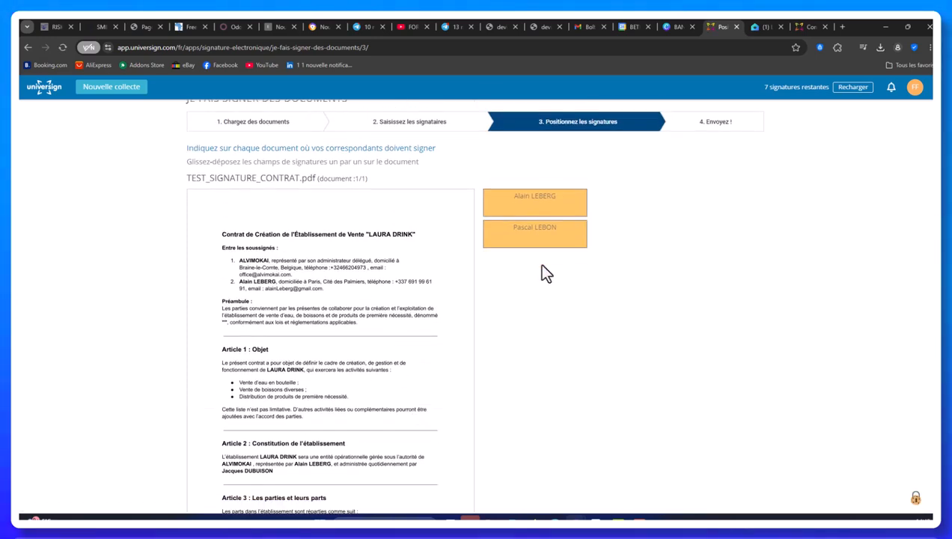
scroll(547, 271, down, 3)
scroll(541, 254, up, 3)
scroll(539, 252, down, 3)
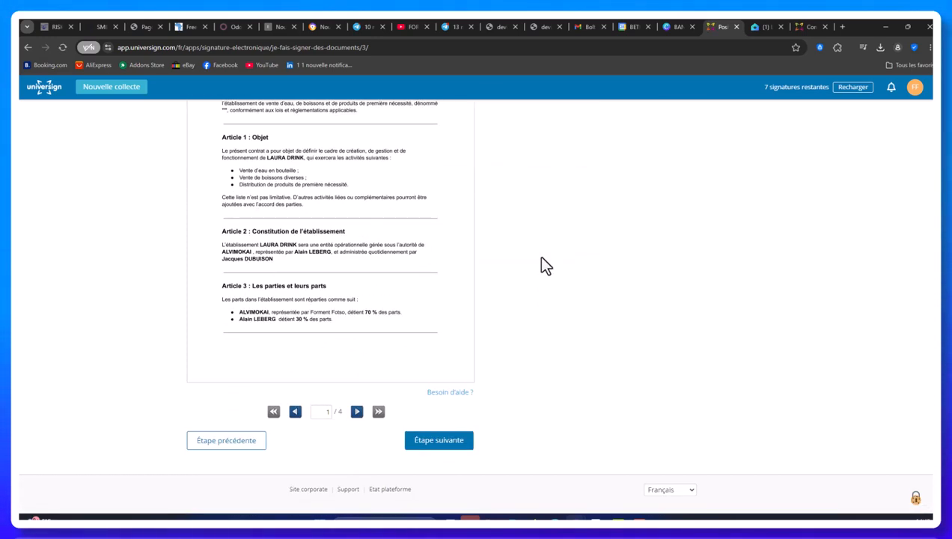
scroll(542, 261, up, 3)
scroll(509, 292, down, 3)
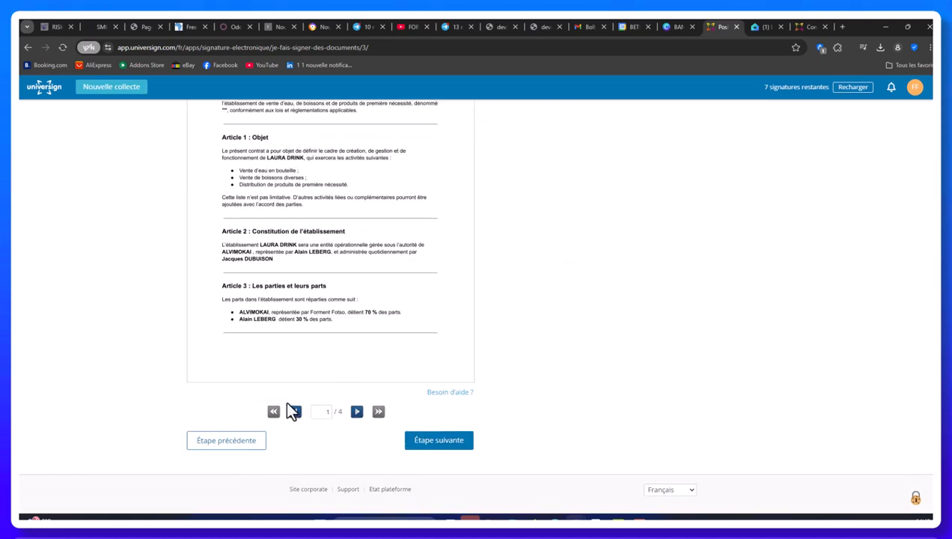
Page forward through the contract to its last page, 4/4
click(357, 412)
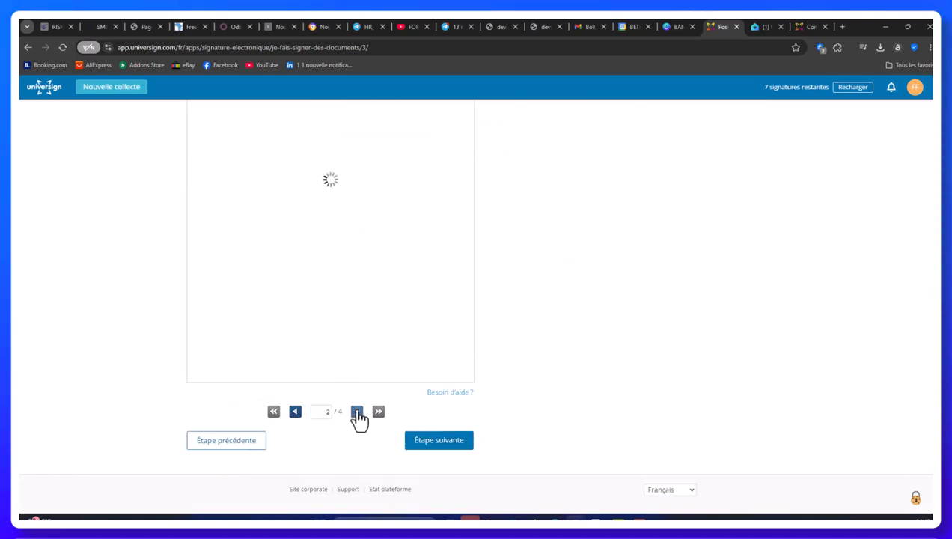
click(357, 412)
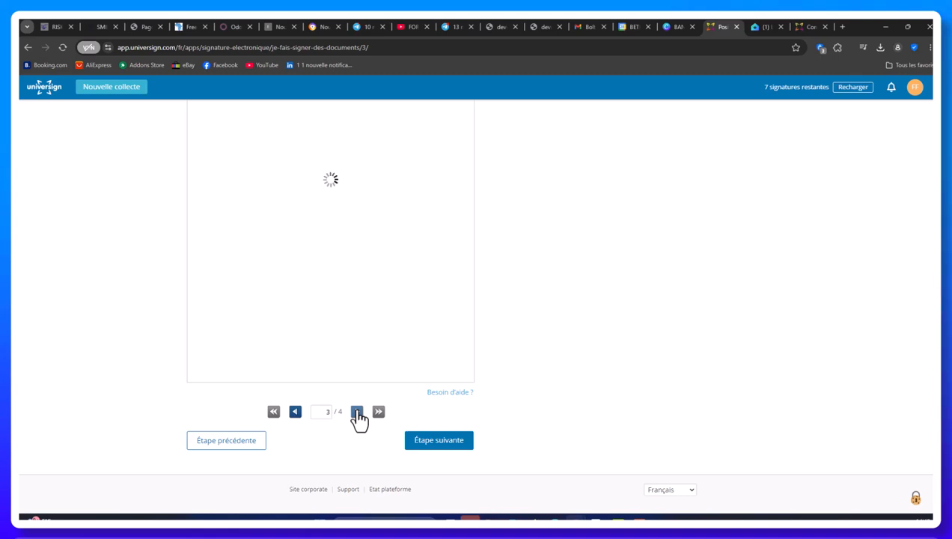
scroll(385, 231, up, 2)
scroll(386, 236, down, 1)
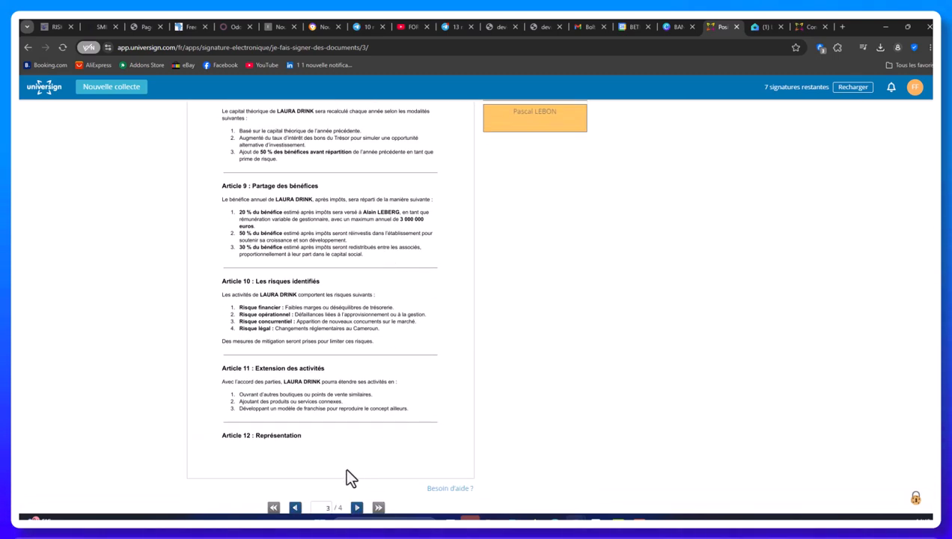
click(358, 508)
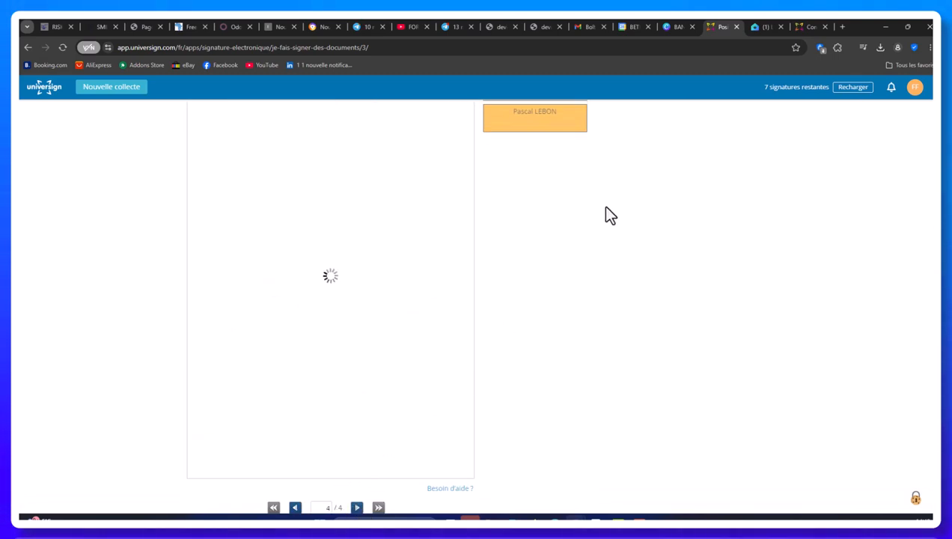
scroll(606, 189, up, 2)
scroll(609, 193, up, 1)
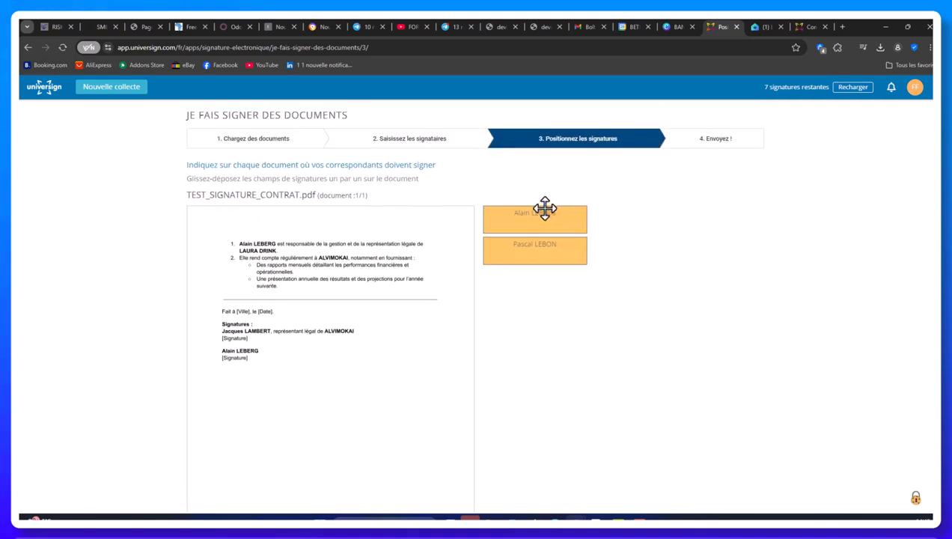
Place both signers' fields beside the Signatures block on page 4, then go to sending
mouse_move(542, 212)
mouse_down()
mouse_move(403, 282)
mouse_move(380, 324)
mouse_up()
drag(515, 294, 405, 361)
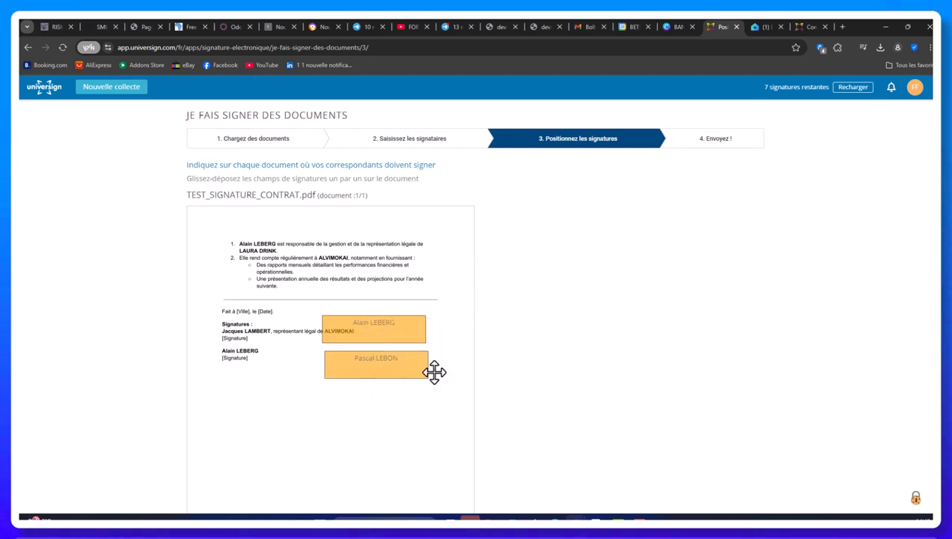
scroll(696, 307, down, 3)
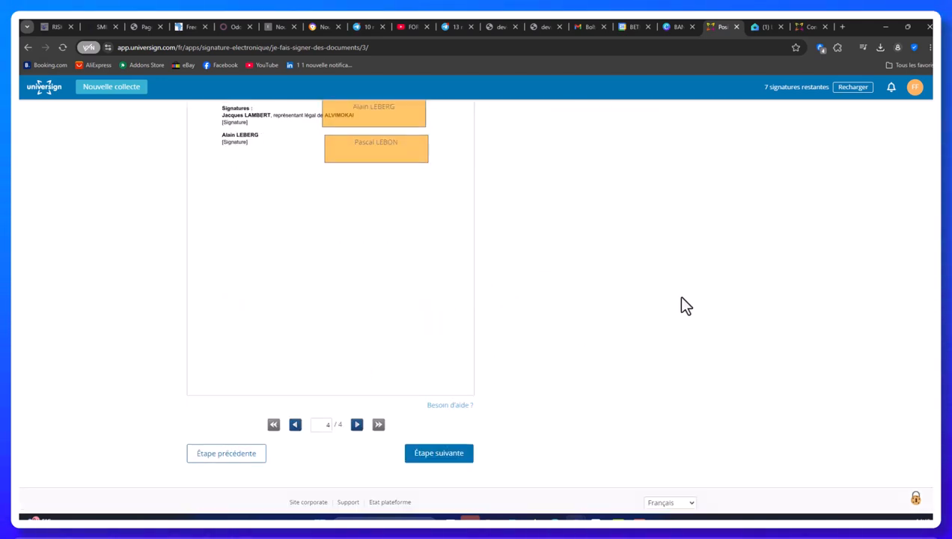
click(434, 442)
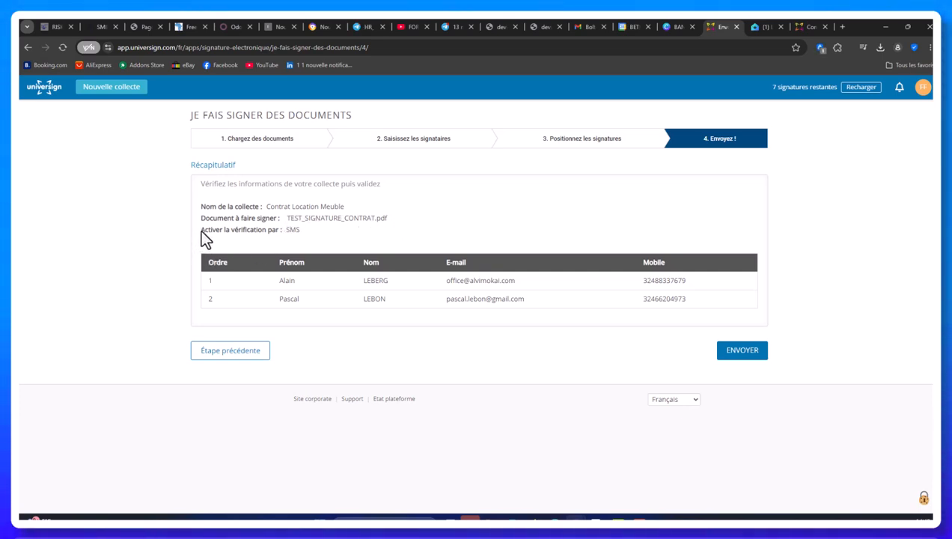
Review the recap, checking the SMS verification setting for the collection
drag(201, 229, 259, 232)
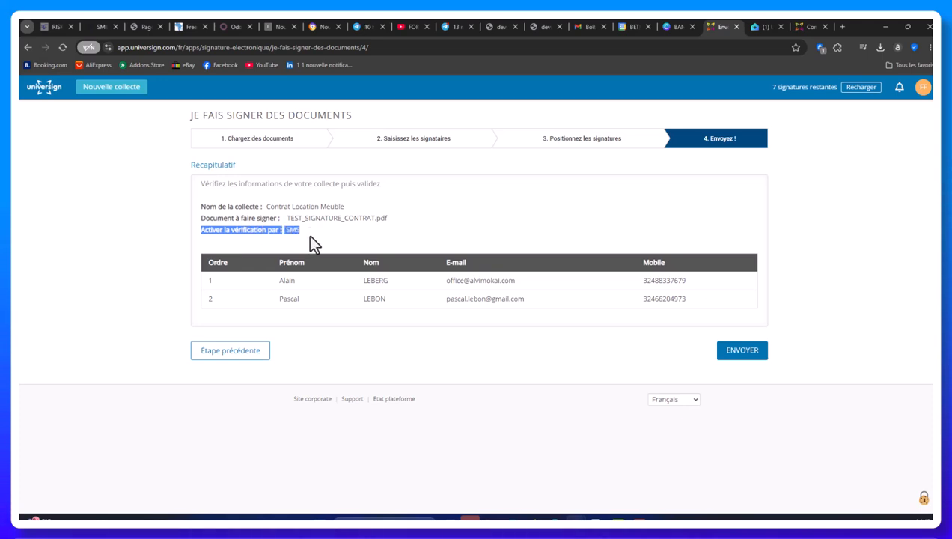
click(308, 235)
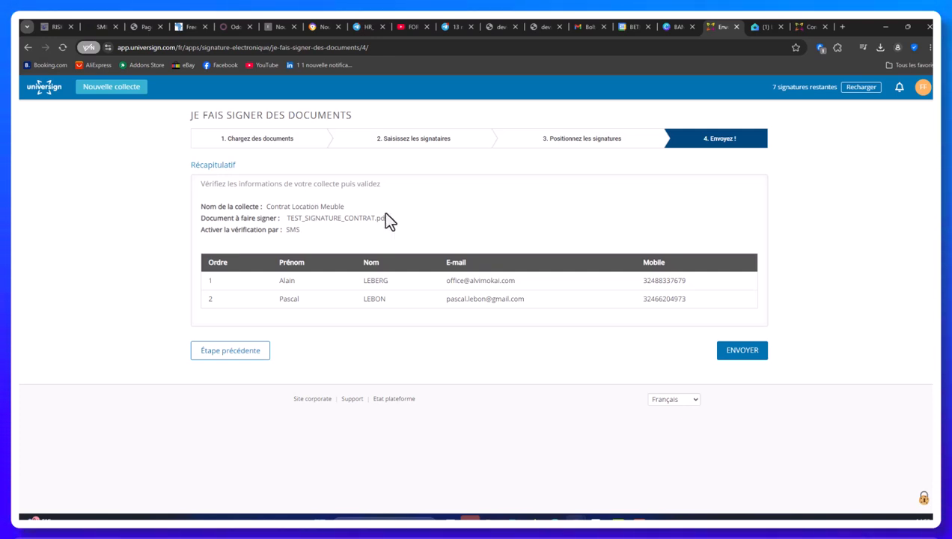
Send the collection to the signers, then switch to the webmail inbox
click(749, 355)
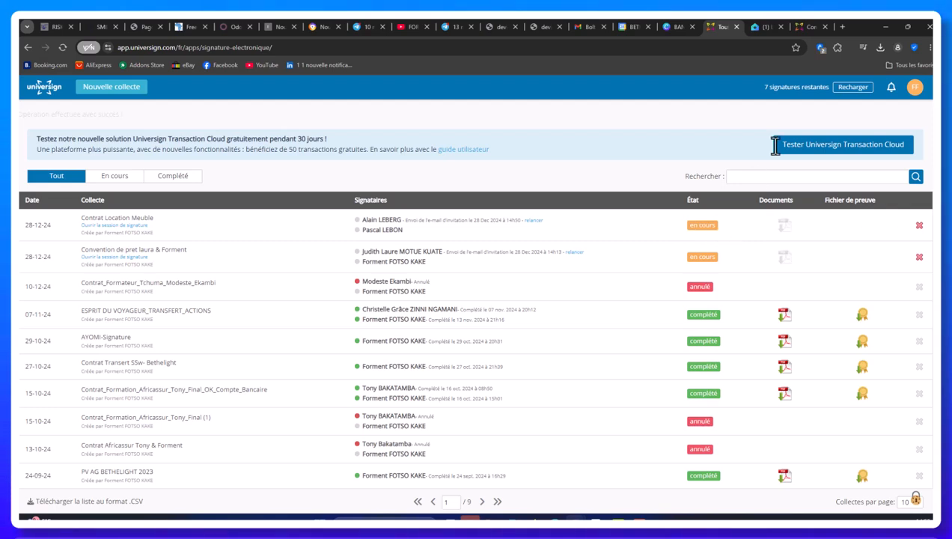
click(765, 27)
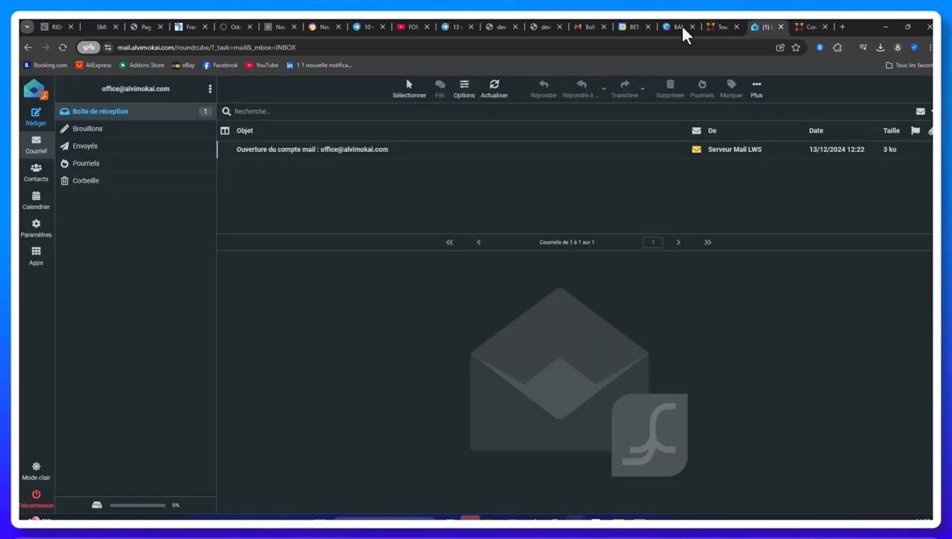
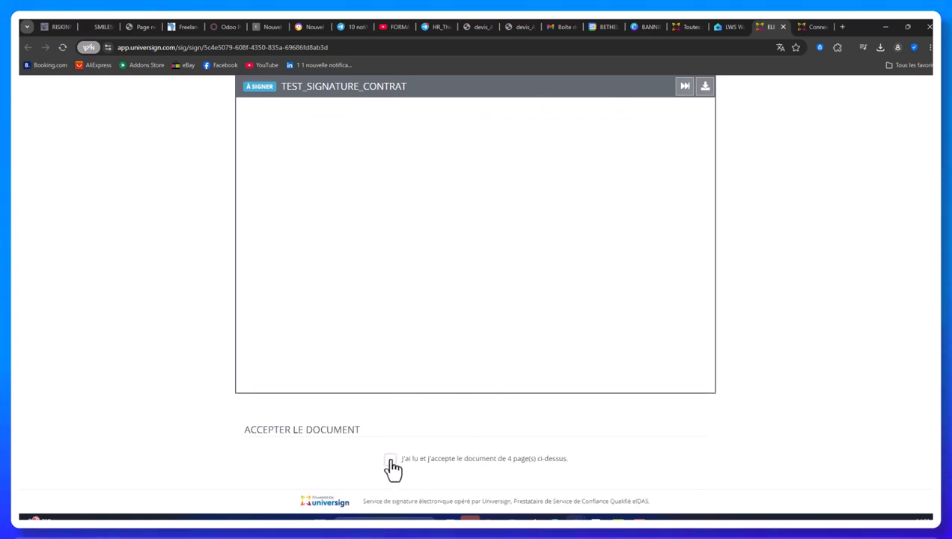
Scroll through the 4-page contract, tick 'J'ai lu et j'accepte le document', and scroll to SIGNER
scroll(487, 299, up, 3)
scroll(482, 293, up, 20)
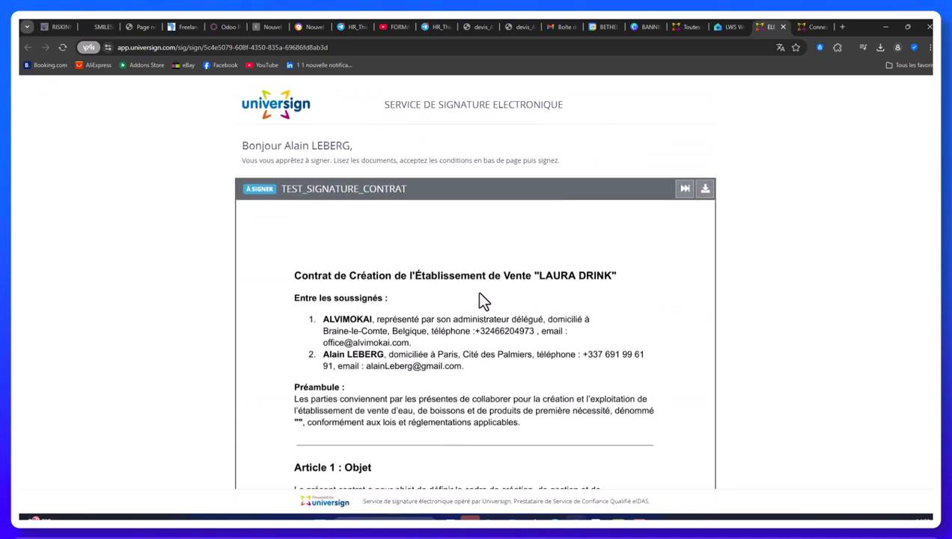
scroll(479, 294, down, 15)
scroll(464, 318, down, 15)
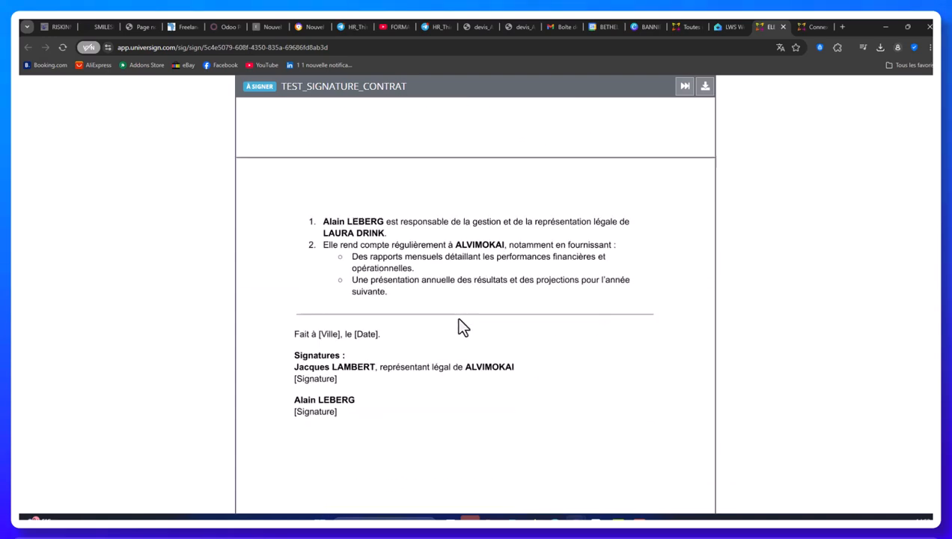
scroll(400, 337, up, 5)
scroll(399, 338, down, 1)
scroll(397, 337, down, 5)
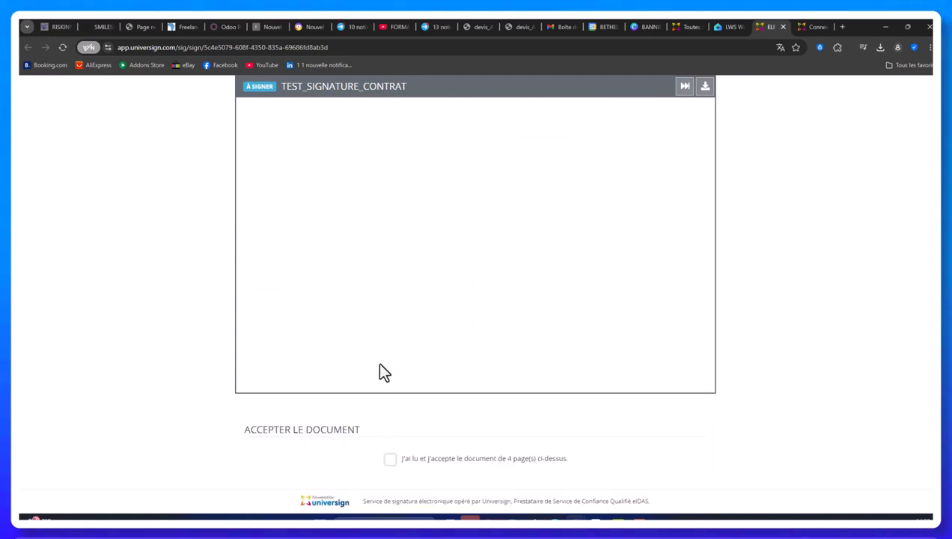
click(390, 460)
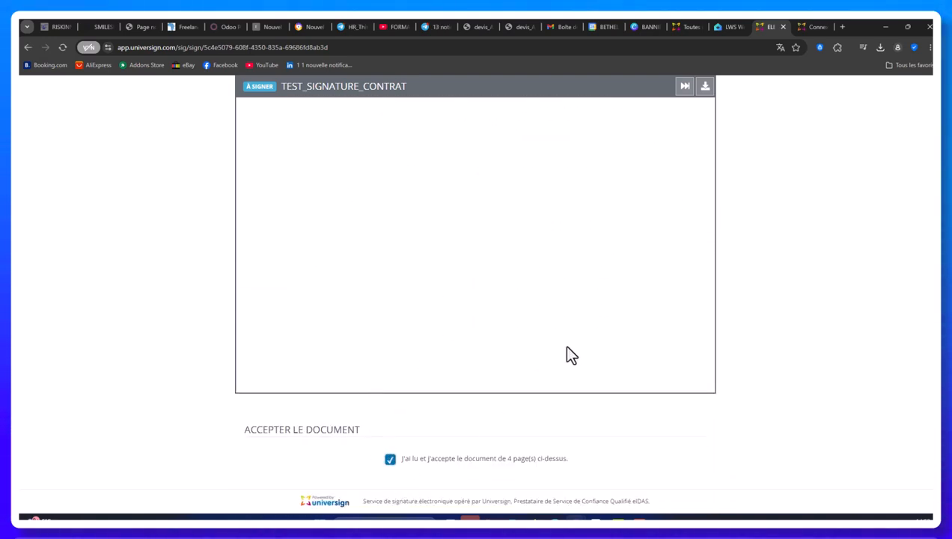
scroll(565, 352, down, 2)
scroll(566, 351, down, 4)
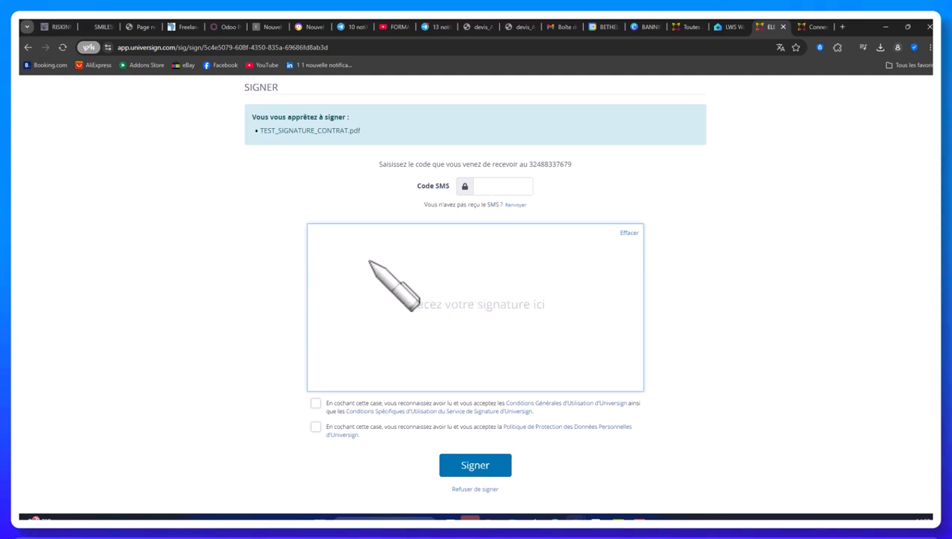
Draw a four-stroke handwritten signature, including a long horizontal line, in the 'Tracez votre signature ici' pad
mouse_move(368, 261)
mouse_down()
mouse_move(368, 284)
mouse_move(370, 262)
mouse_move(395, 276)
mouse_move(408, 314)
mouse_move(415, 263)
mouse_move(408, 303)
mouse_up()
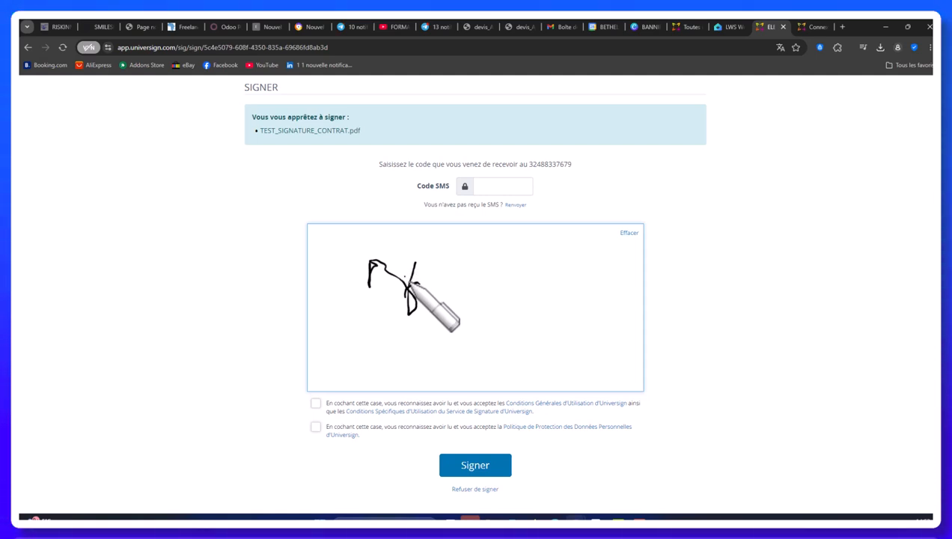
mouse_move(408, 279)
mouse_down()
mouse_move(406, 339)
mouse_move(453, 277)
mouse_move(489, 267)
mouse_up()
drag(412, 316, 585, 312)
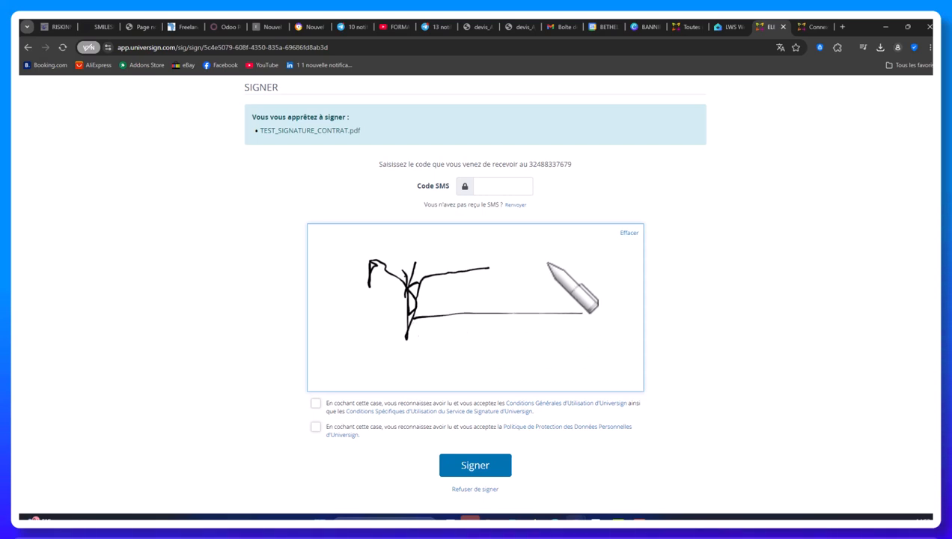
mouse_move(430, 314)
mouse_down()
mouse_move(432, 350)
mouse_move(466, 288)
mouse_move(522, 322)
mouse_move(616, 348)
mouse_up()
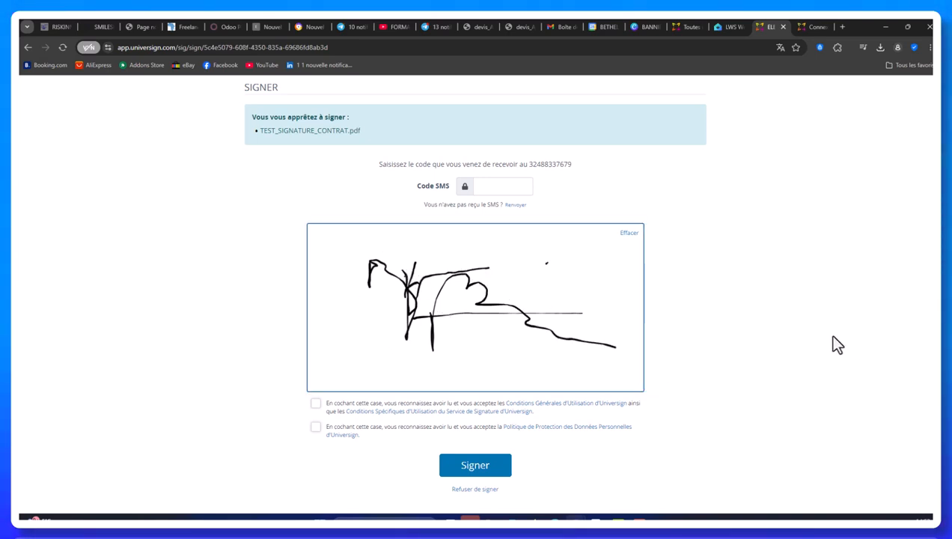
Accept the personal data protection policy, select the Code SMS field, and return to the signature page
click(316, 429)
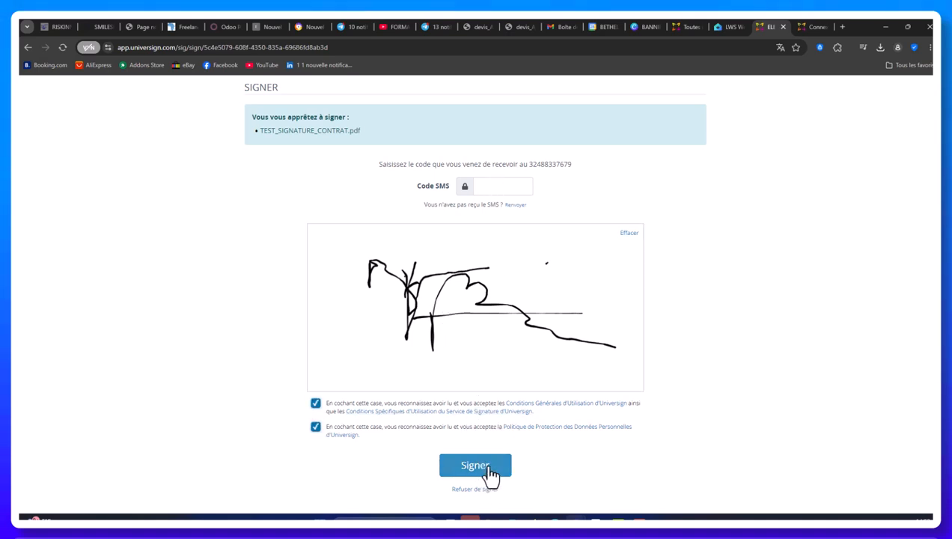
click(501, 187)
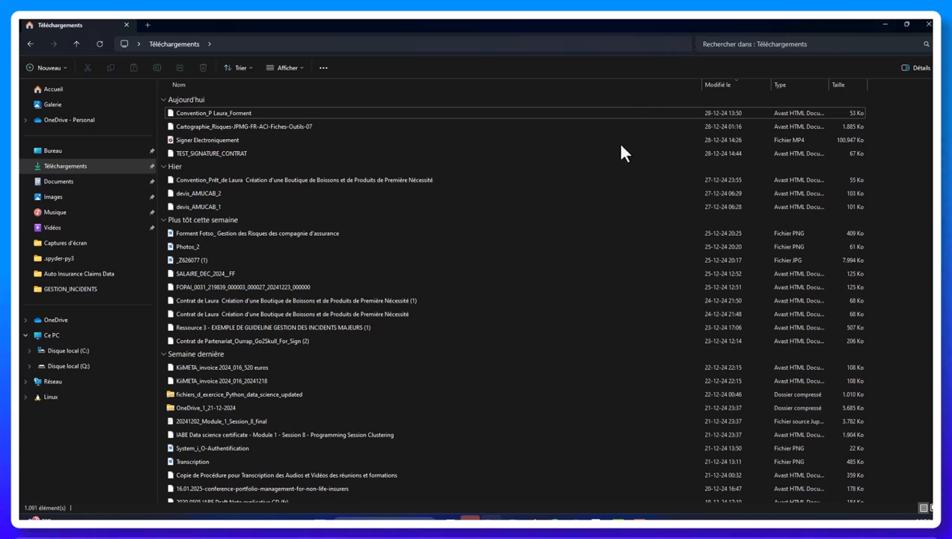
click(884, 24)
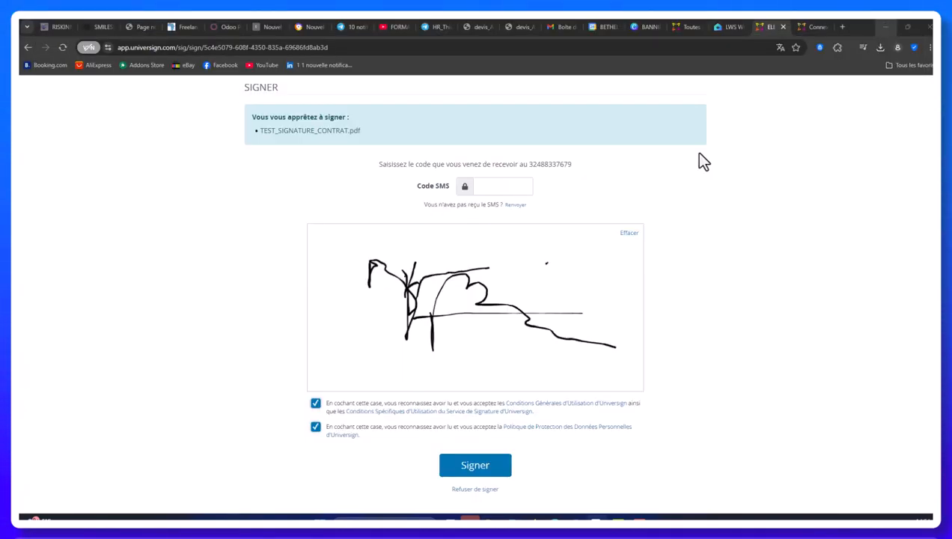